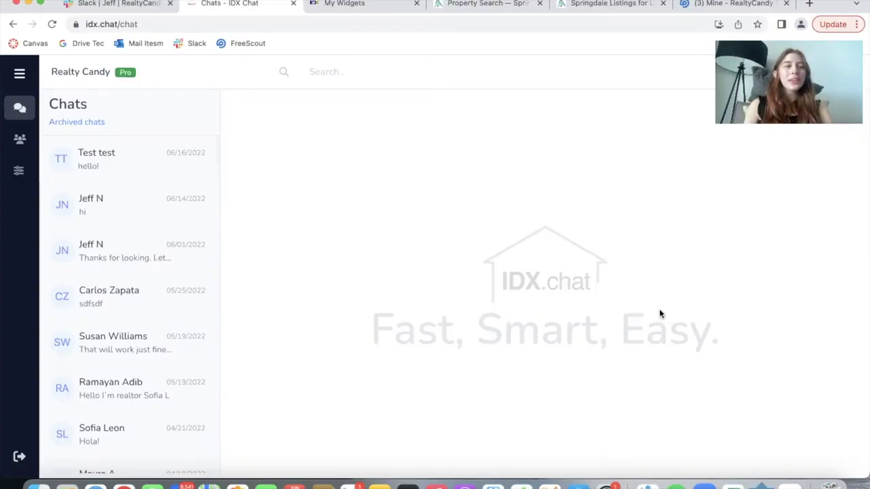
- Highlight the idx.chat/chat page address on the Chats page, then deselect it
left_click(289, 24)
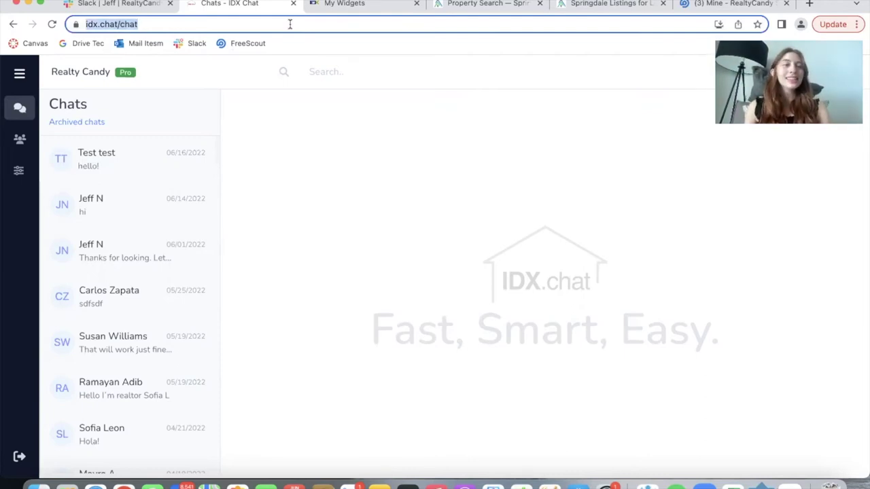
left_click(618, 223)
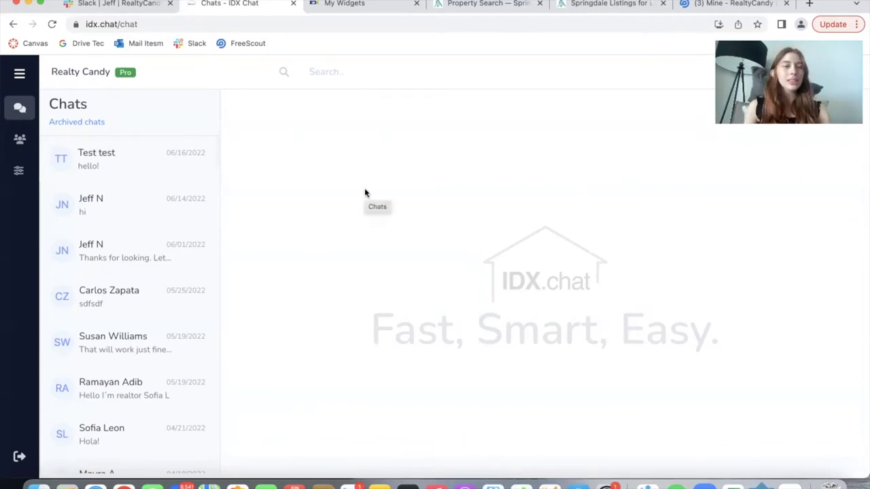
- Open the Agents page and scroll through all nine agent accounts and their activation status
left_click(20, 140)
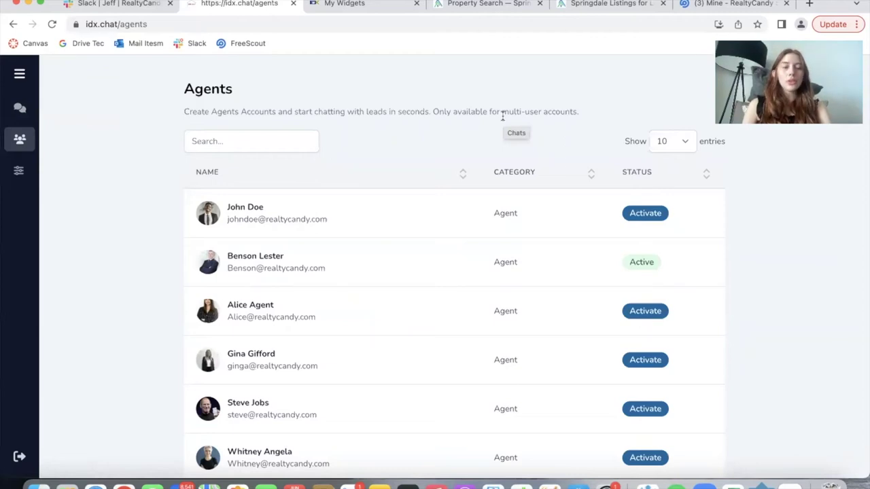
scroll(503, 116, "down", 2)
scroll(352, 121, "up", 2)
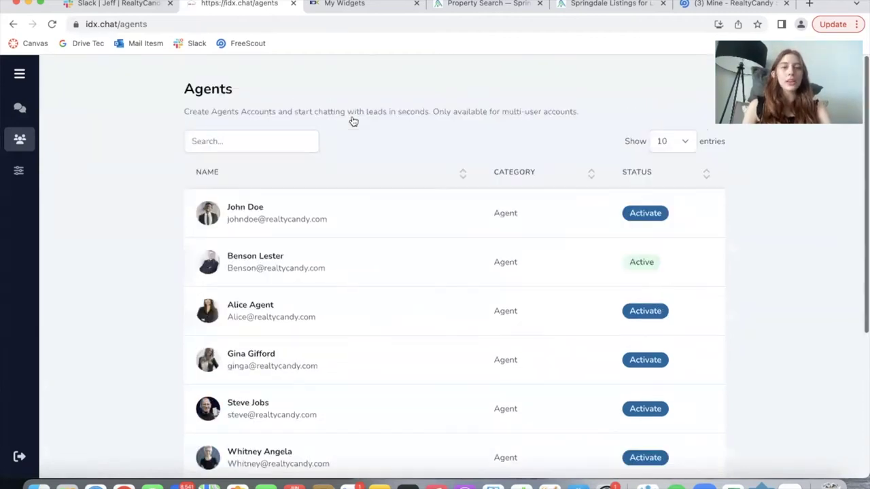
scroll(403, 303, "down", 5)
scroll(403, 303, "down", 3)
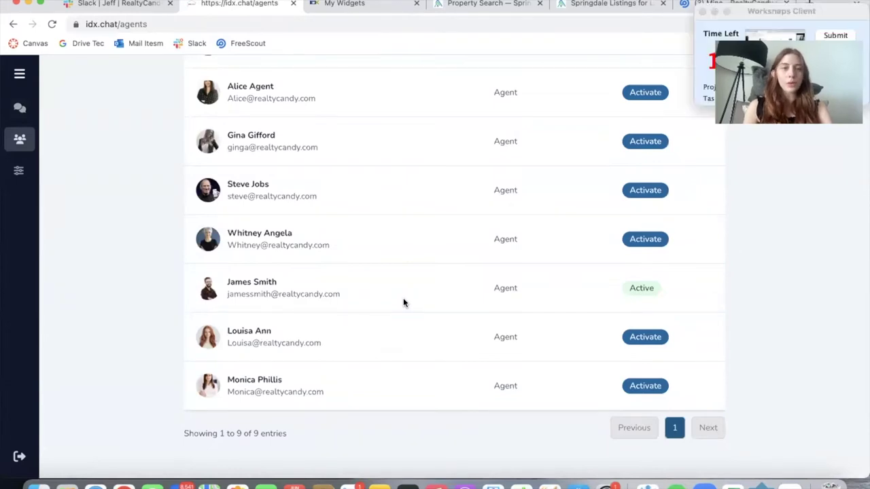
scroll(807, 212, "up", 8)
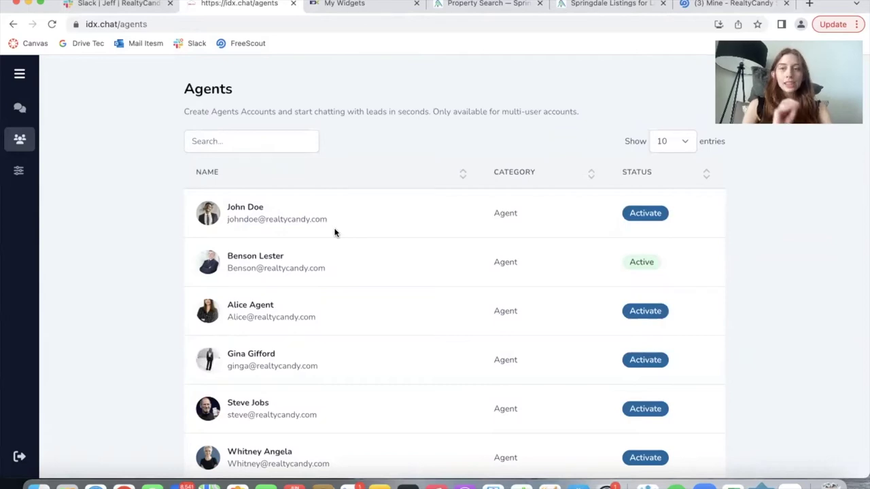
scroll(802, 223, "down", 3)
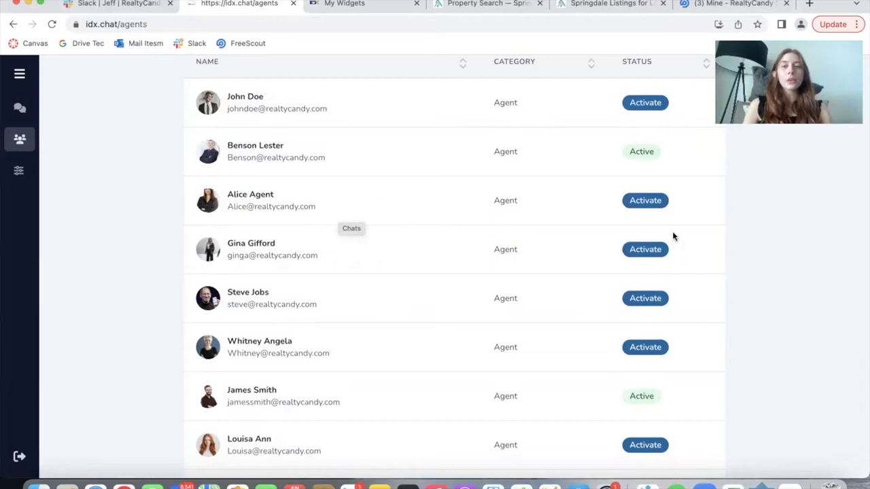
scroll(676, 236, "up", 2)
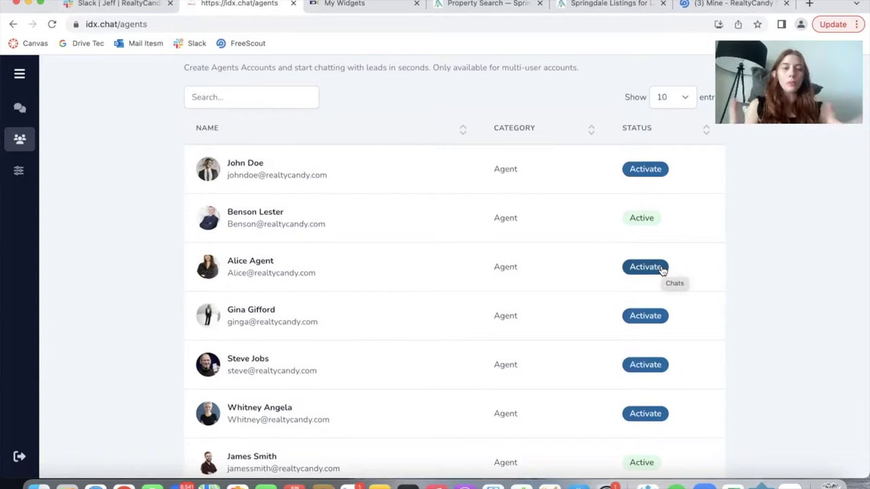
scroll(333, 293, "up", 1)
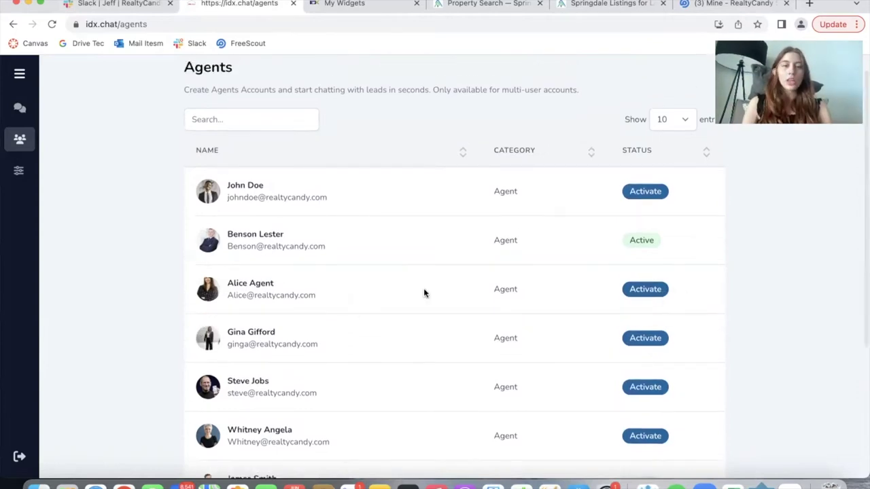
- Activate the third agent's account with a new password, confirm success, and select their email
left_click(637, 290)
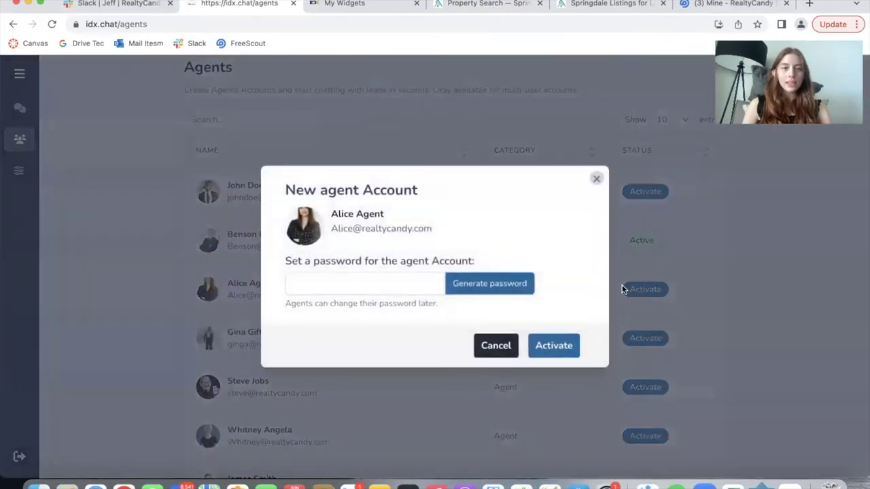
left_click(321, 283)
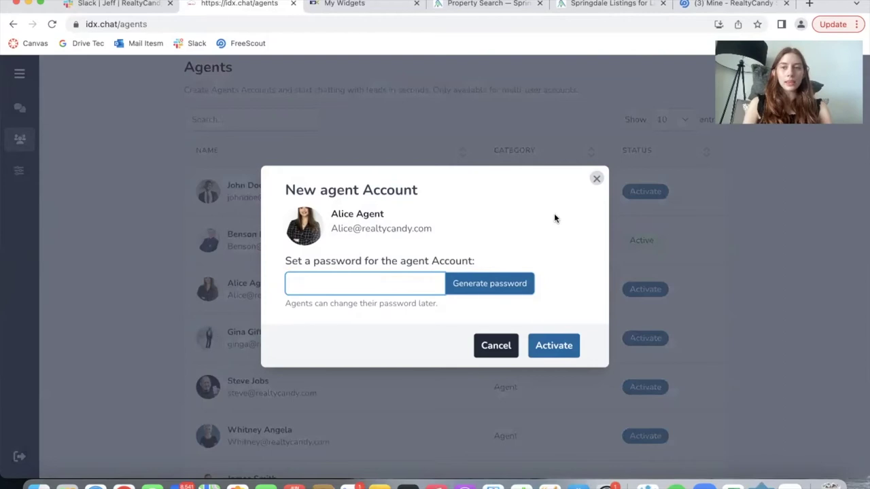
type("1234")
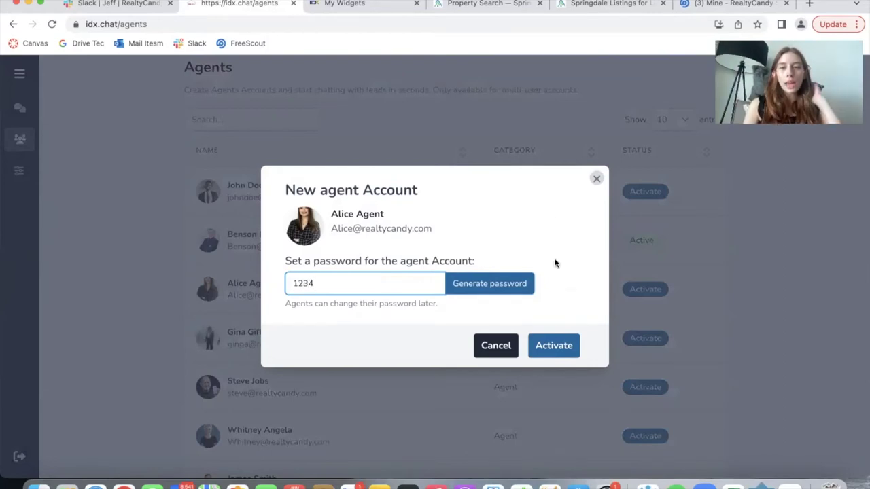
left_click(555, 347)
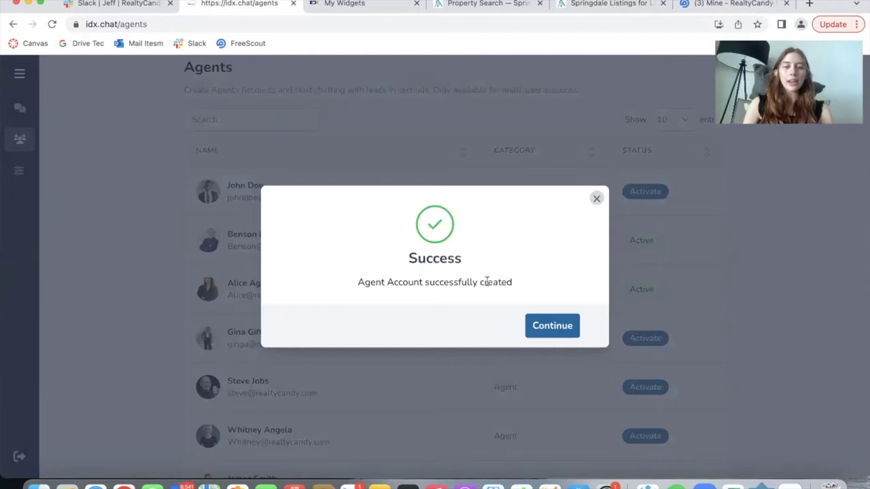
left_click(559, 325)
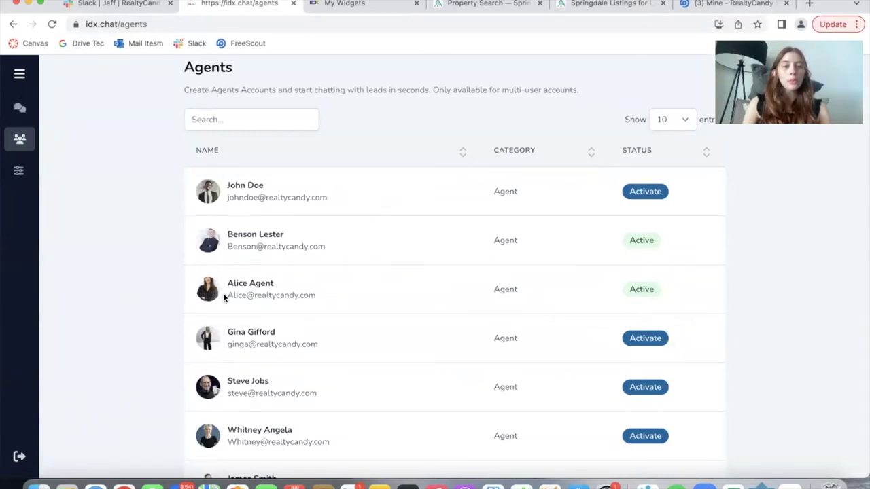
left_click_drag(224, 297, 359, 297)
key("super+c")
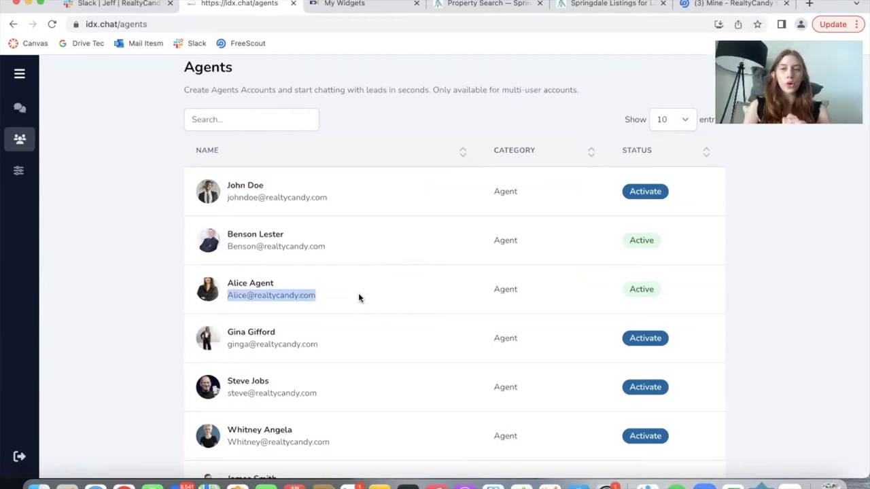
- Log out and sign in via Agent Login with the copied agent email, clearing the autofilled password
left_click(17, 457)
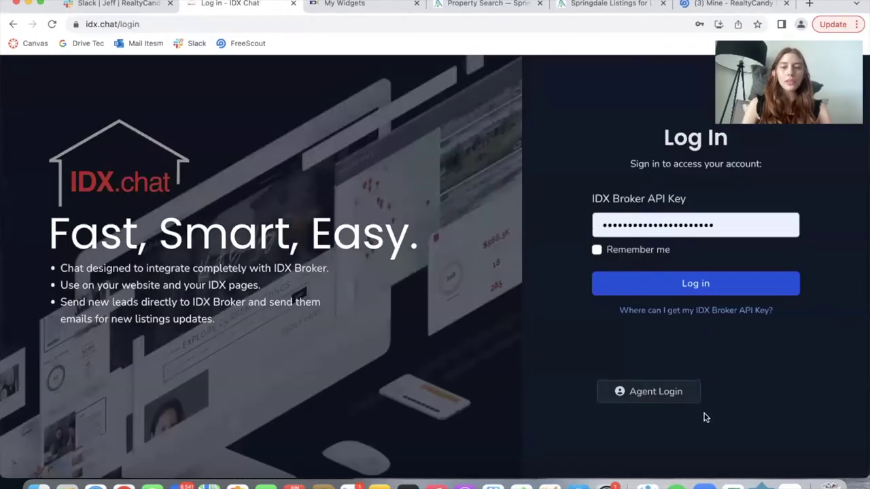
left_click(677, 397)
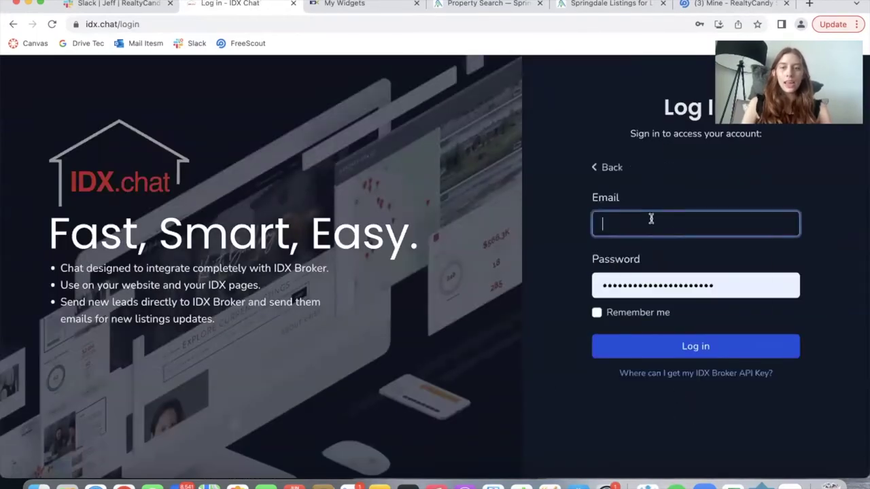
left_click(651, 219)
key("super+v")
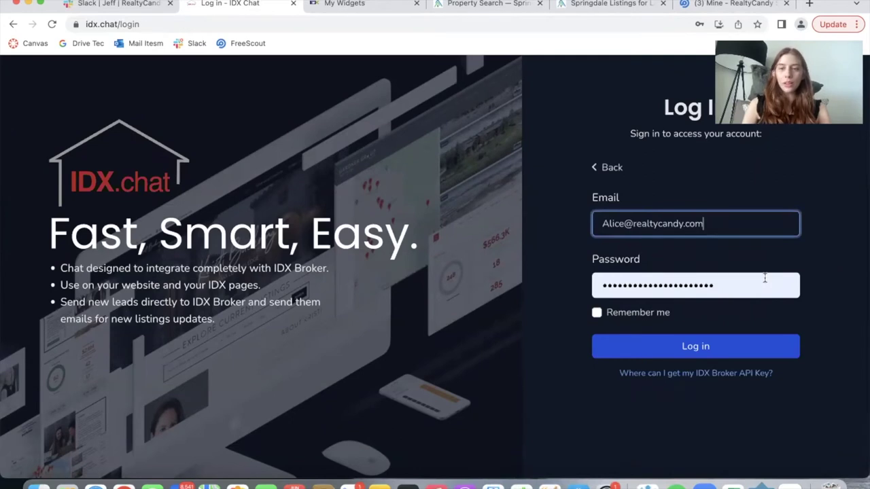
double_click(630, 284)
key("BackSpace")
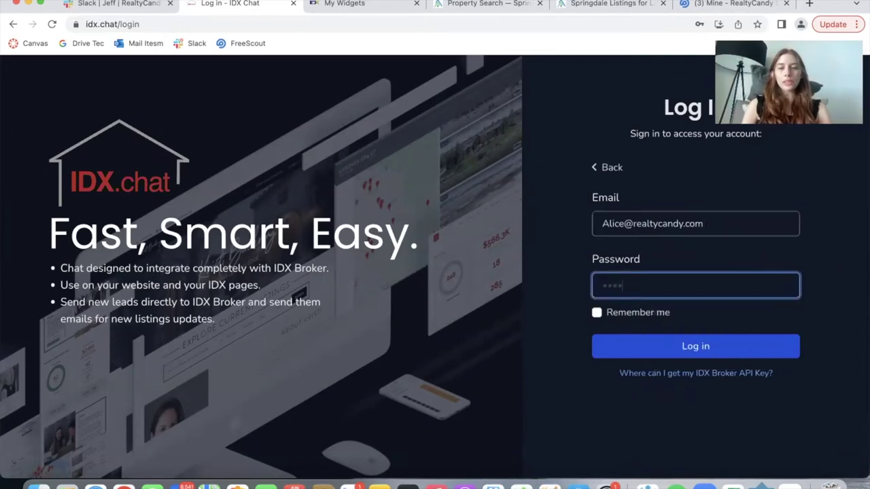
left_click(763, 353)
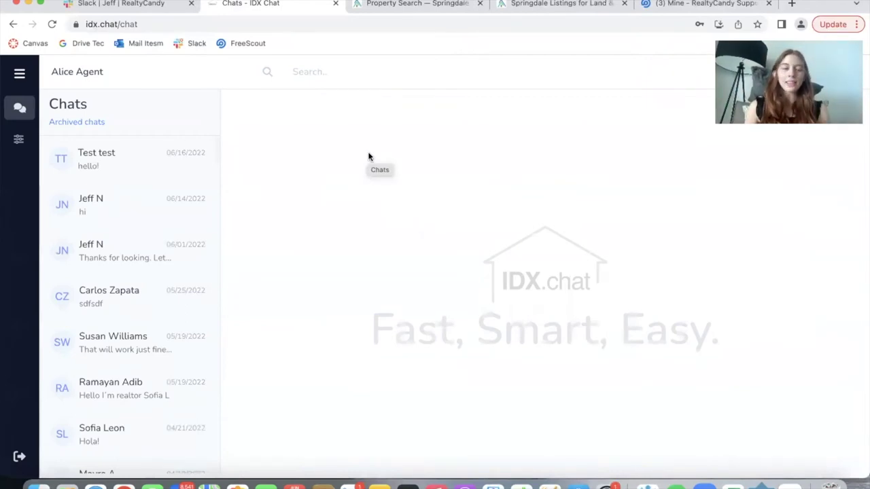
left_click(19, 140)
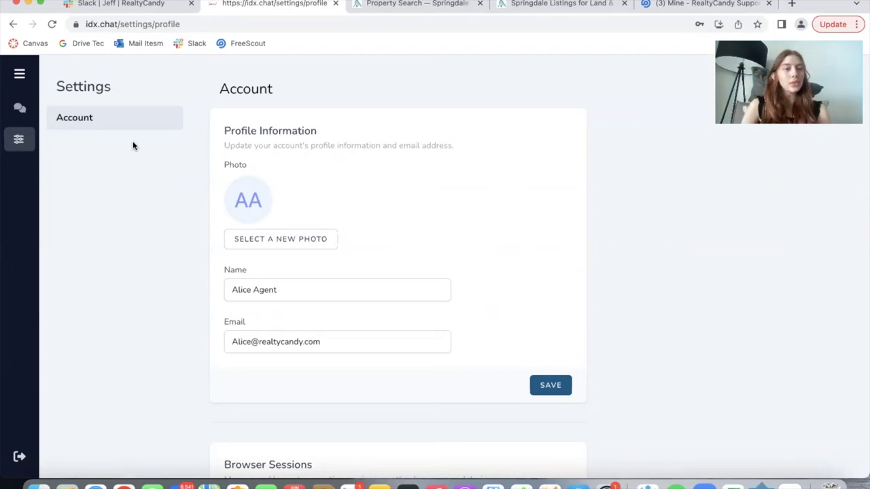
scroll(324, 216, "down", 1)
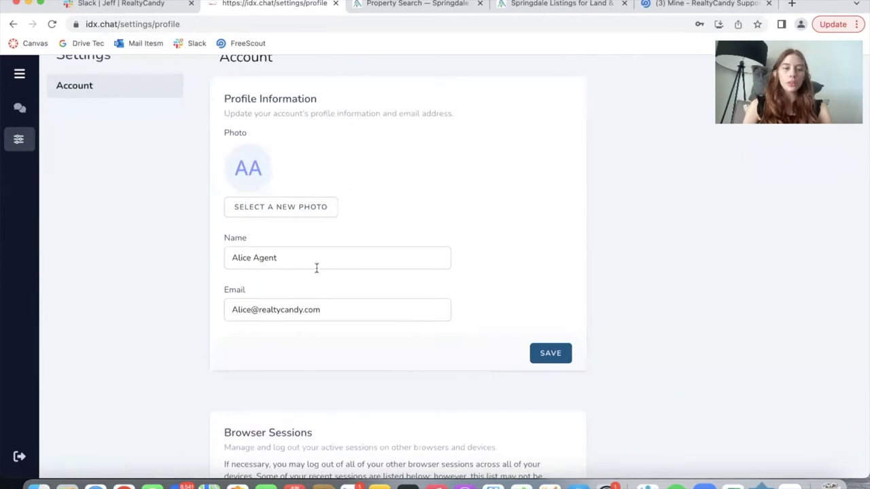
scroll(316, 268, "down", 3)
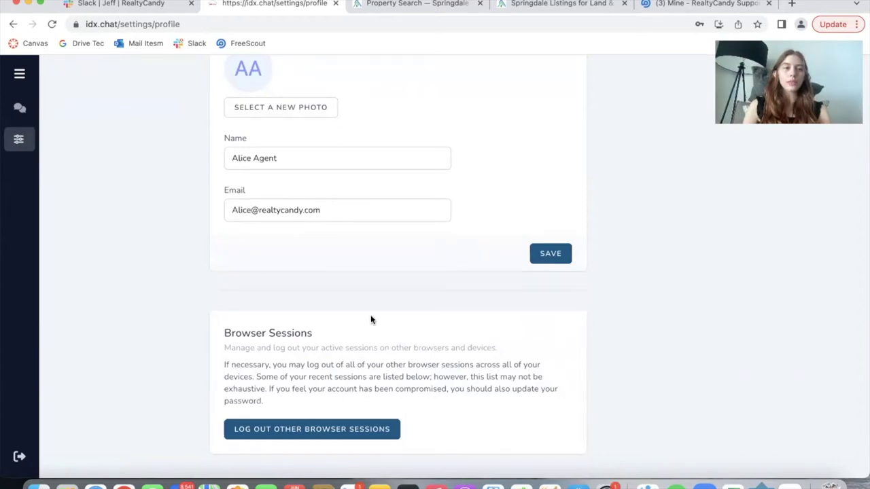
- Return to the agent's chat list, scroll through the lead conversations, and focus the address bar
left_click(23, 110)
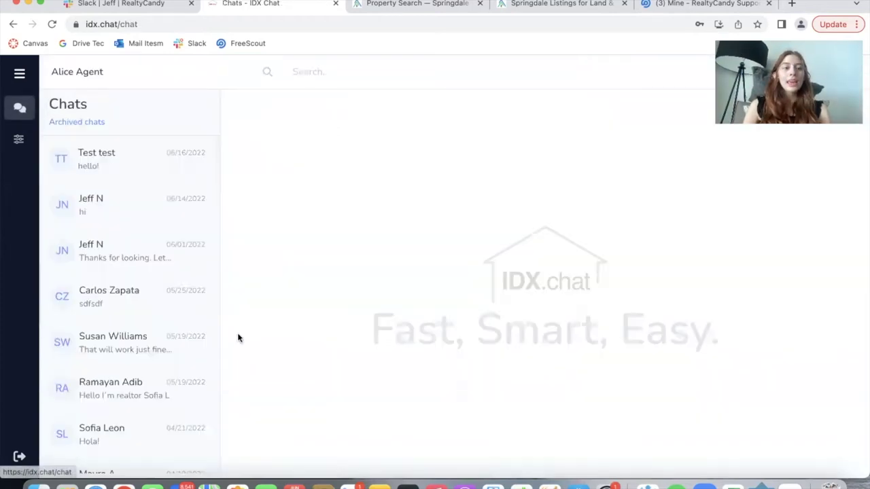
scroll(147, 363, "down", 10)
scroll(148, 365, "up", 10)
mouse_move(149, 365)
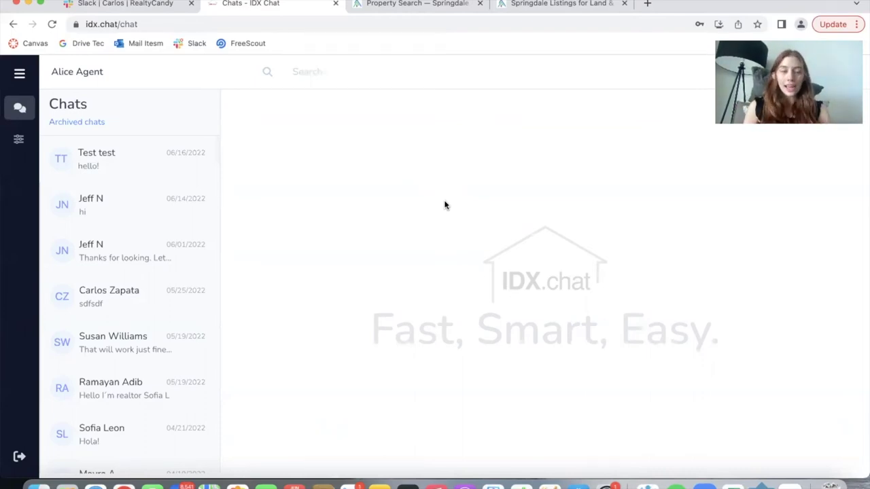
key("super+l")
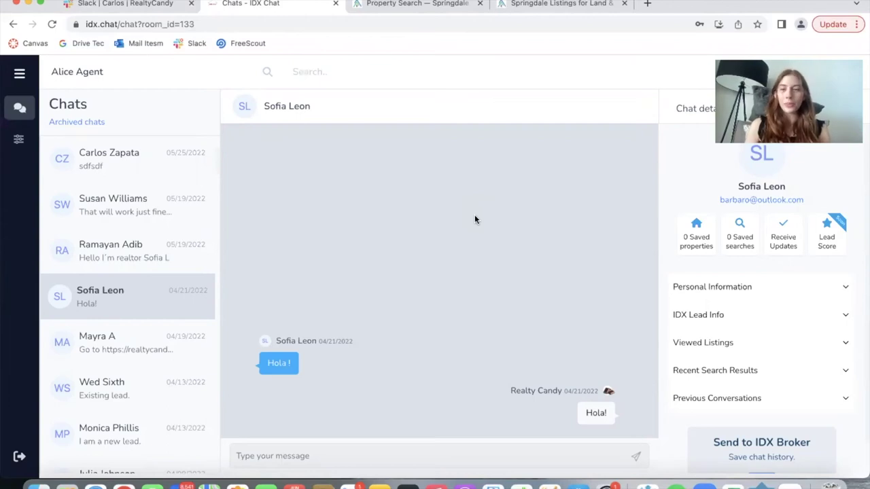
- Log out of the agent portal and sign in to the Realty Candy main account with the saved API key
left_click(19, 457)
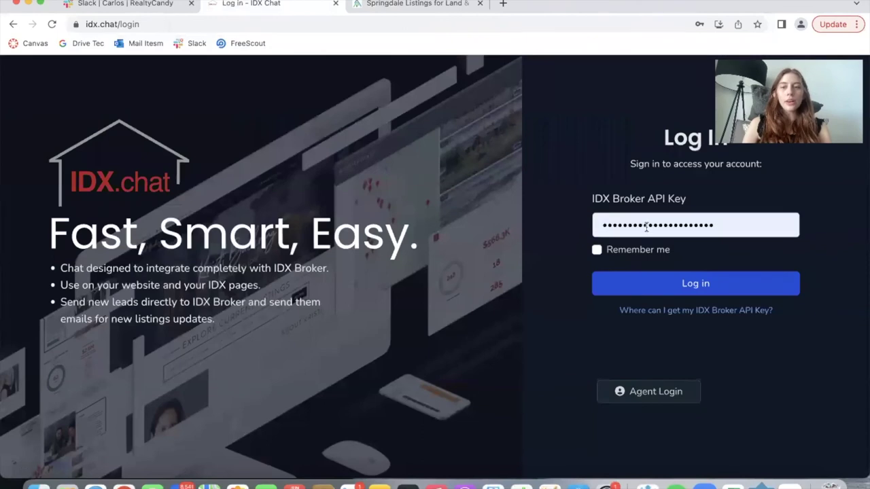
double_click(646, 228)
left_click(646, 228)
left_click(684, 289)
left_click(477, 212)
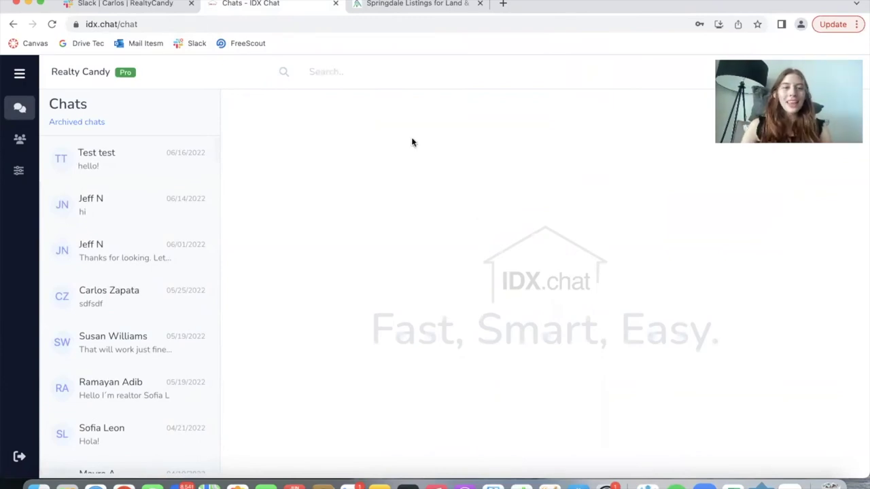
triple_click(95, 69)
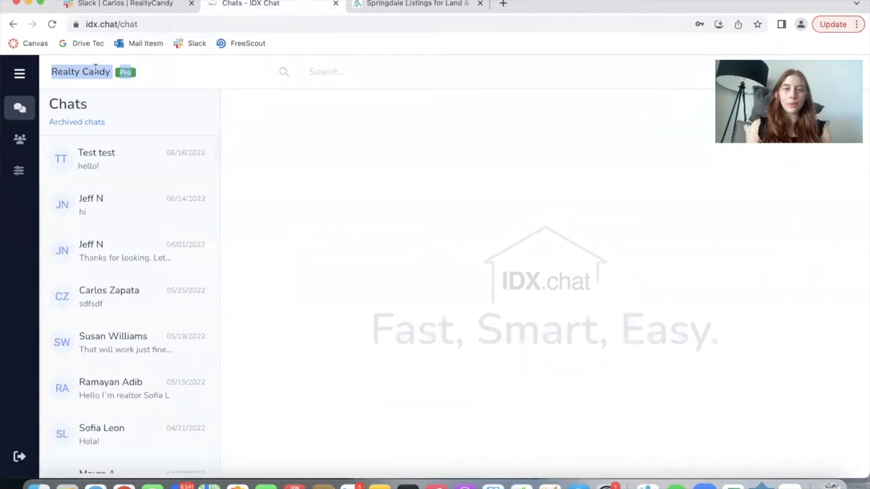
left_click(172, 72)
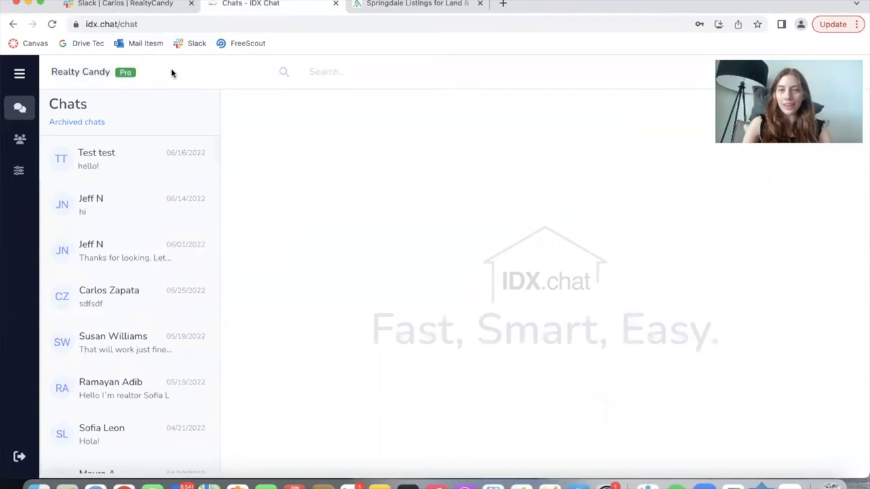
- Review the Widget and SMS Notifications settings, then return to Account and open Billing on Stripe
left_click(18, 171)
left_click(127, 148)
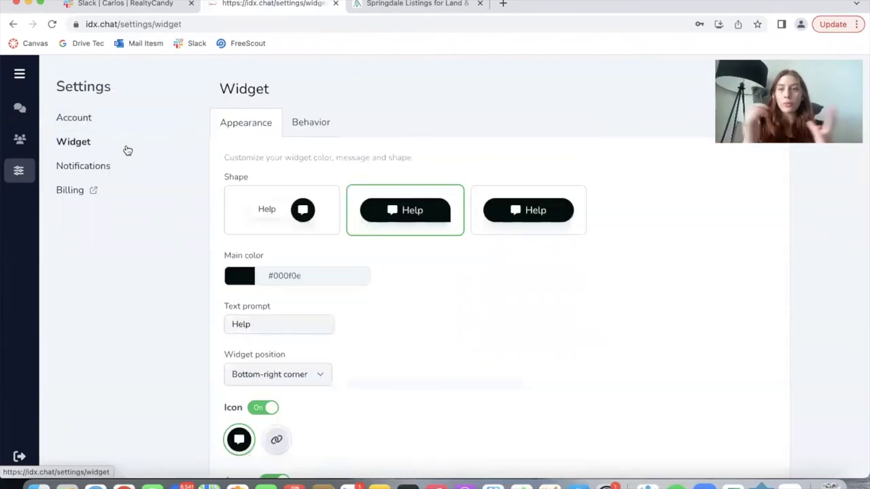
scroll(372, 291, "down", 5)
scroll(373, 292, "down", 2)
scroll(372, 291, "up", 10)
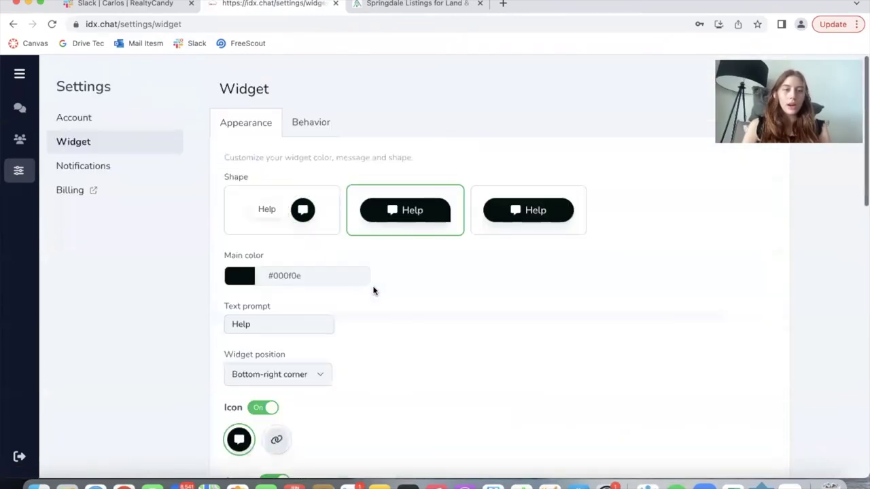
left_click(137, 165)
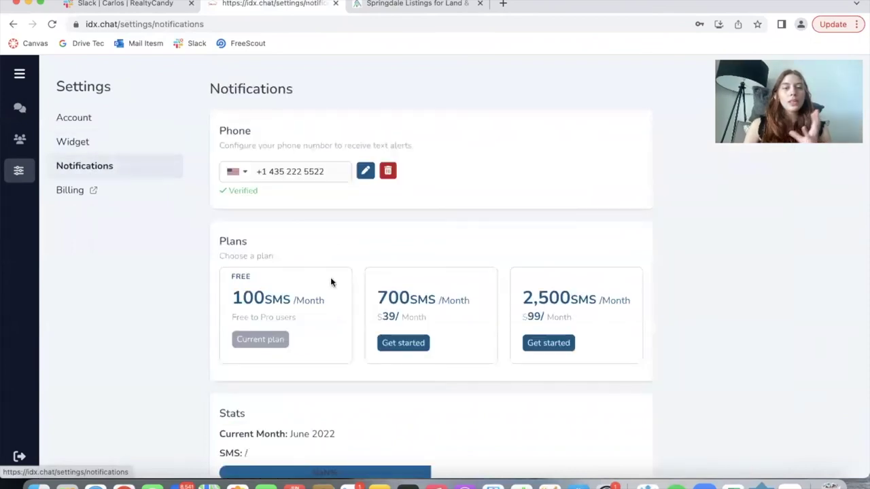
scroll(331, 279, "down", 2)
scroll(330, 278, "up", 2)
left_click(104, 122)
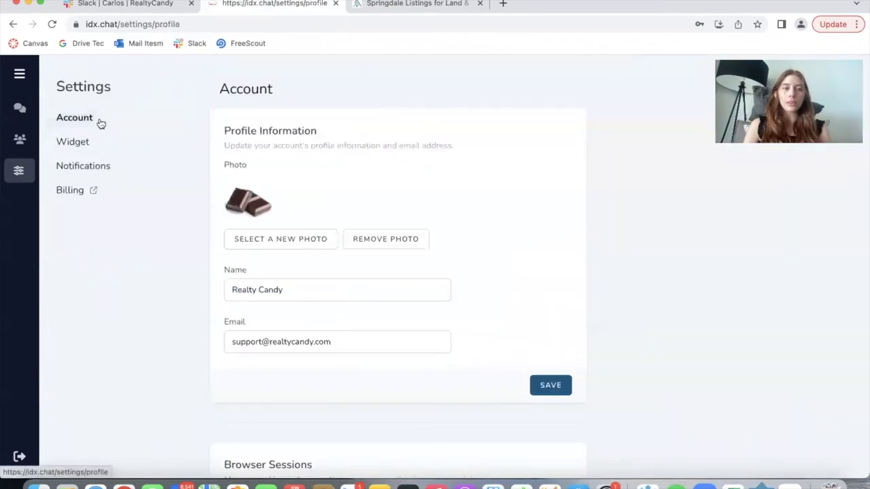
left_click(71, 192)
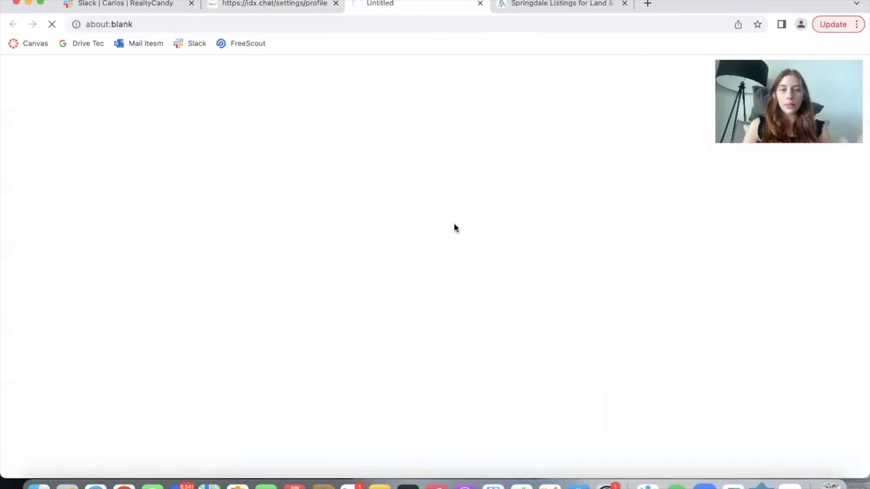
- Close the billing tab and browse older chats, opening a March conversation and the 06/14/2022 one
left_click(480, 5)
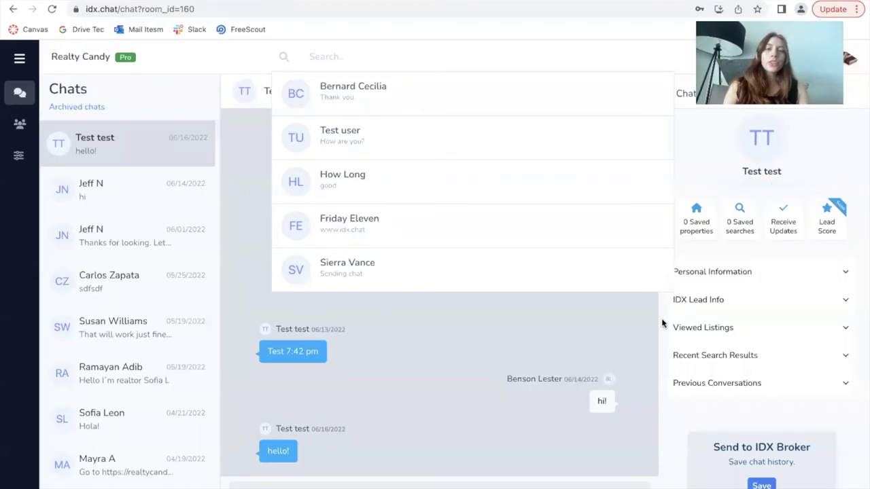
left_click(361, 57)
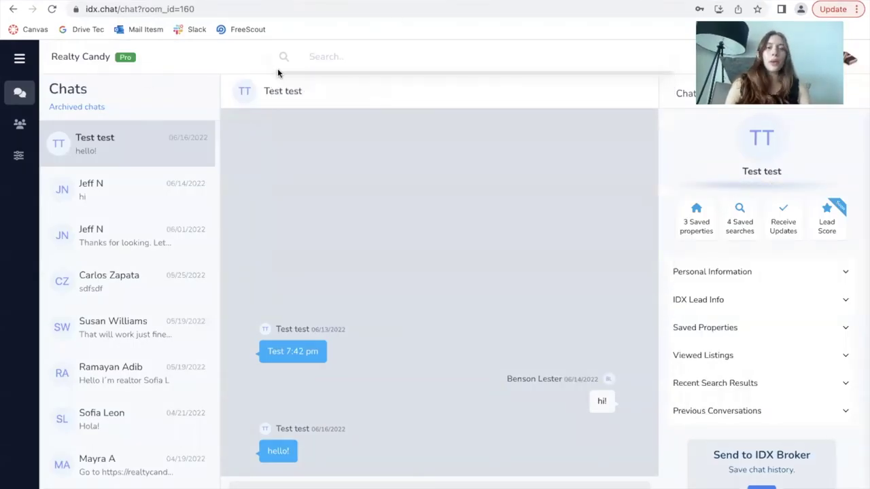
scroll(83, 359, "down", 20)
scroll(83, 358, "down", 15)
scroll(83, 358, "up", 20)
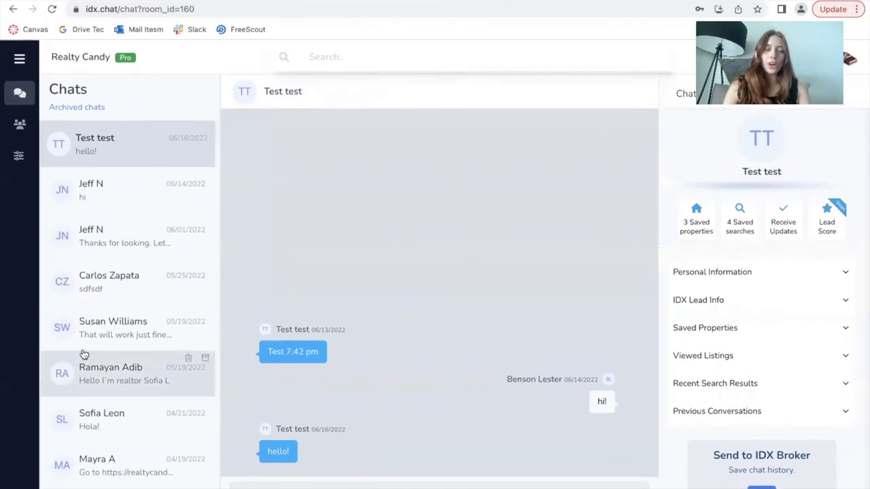
left_click(371, 54)
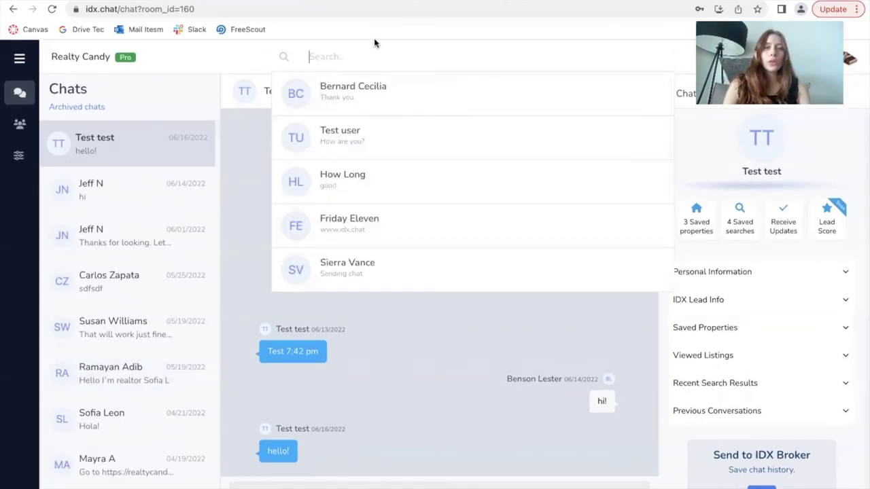
scroll(122, 367, "down", 10)
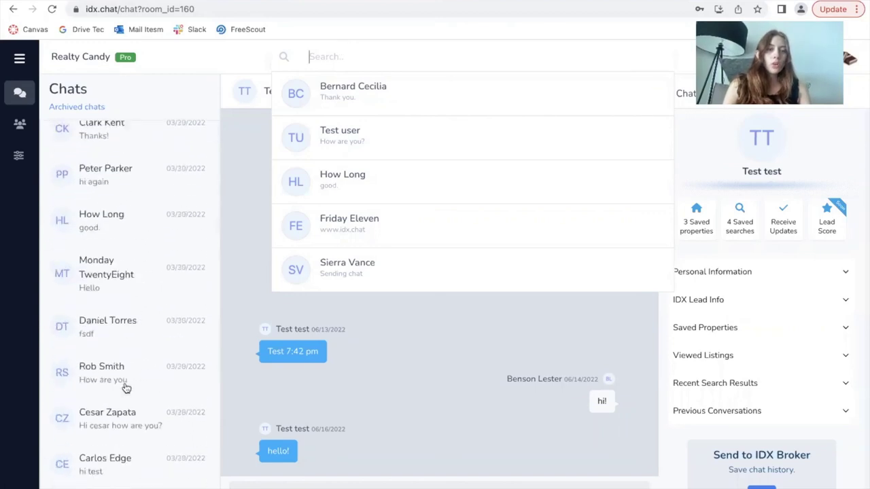
scroll(104, 339, "down", 5)
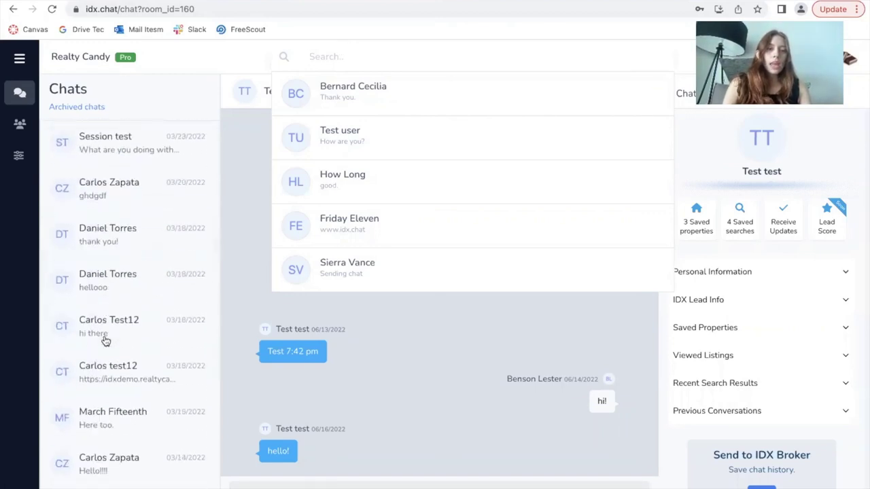
left_click(128, 245)
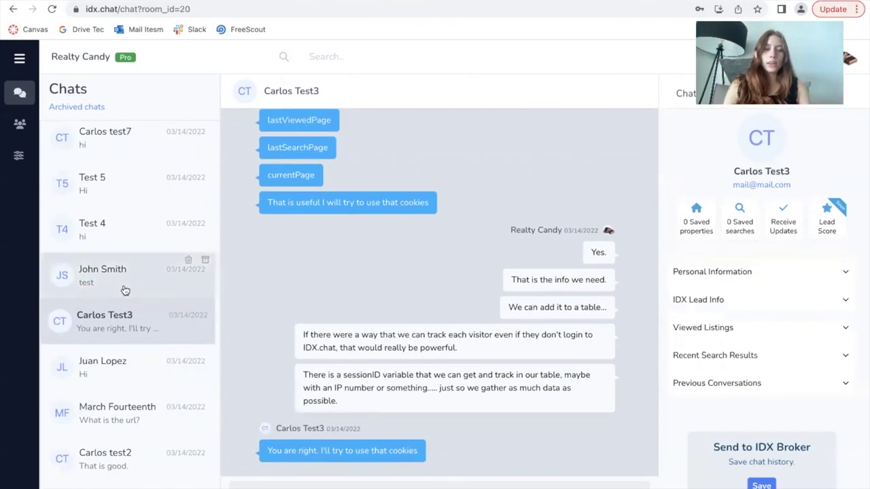
scroll(142, 246, "up", 10)
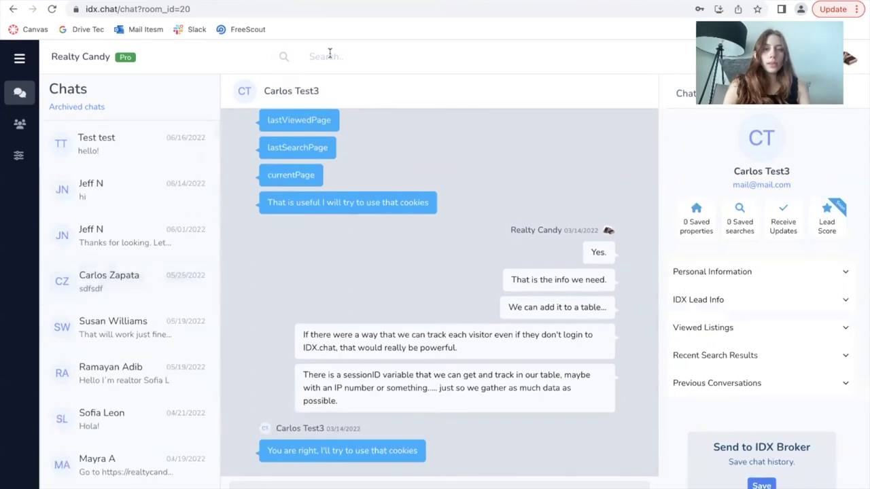
left_click(123, 193)
- Search messages for 'you are right', open the matching Carlos Test3 chat, then the latest conversation
left_click(322, 57)
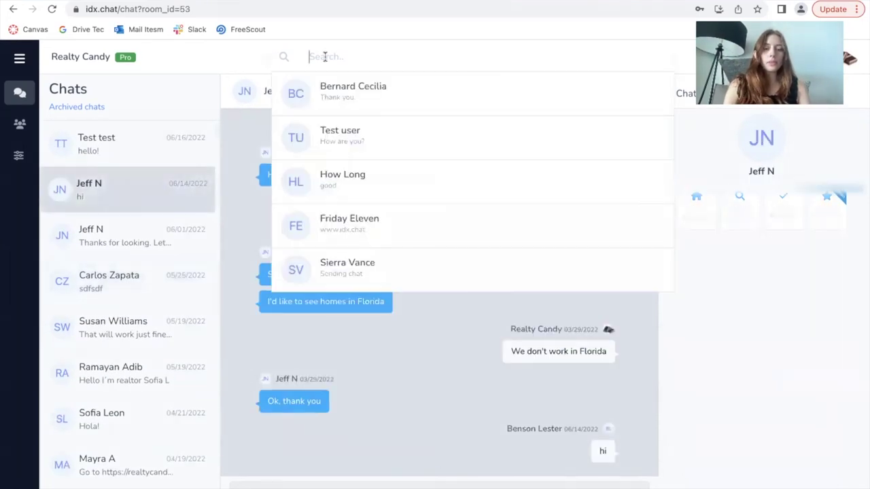
type("you are right")
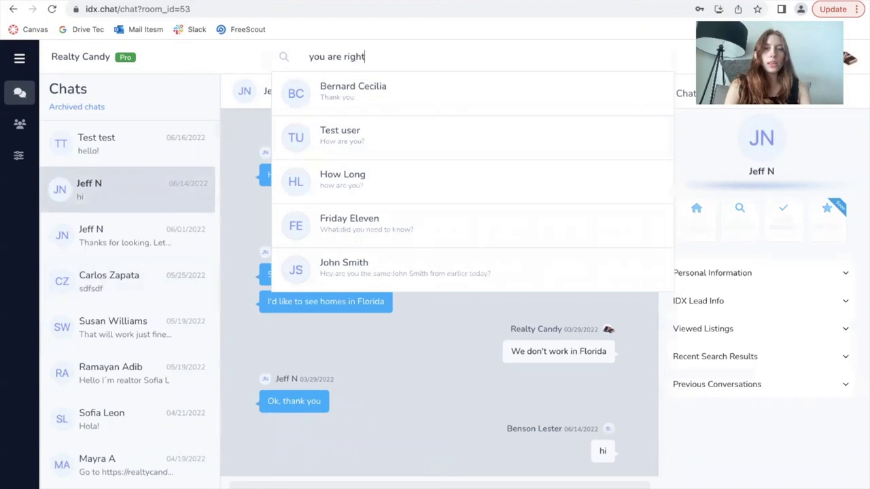
type(" y")
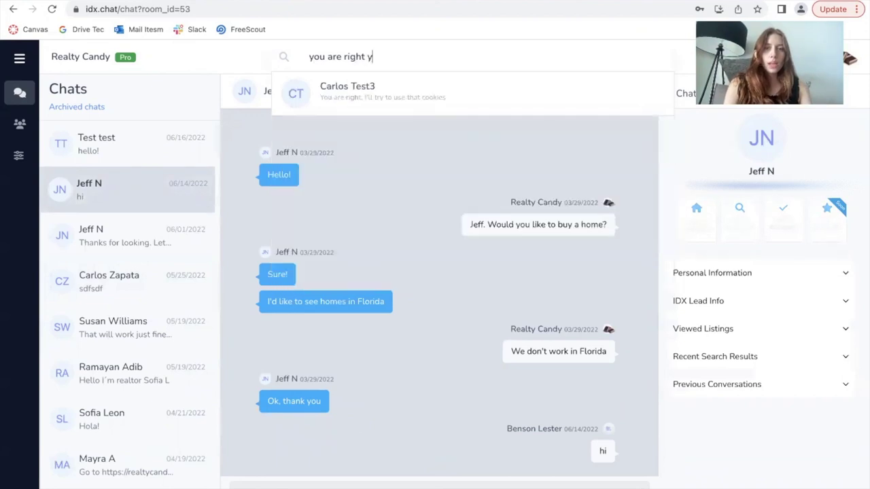
key("BackSpace")
key("BackSpace")
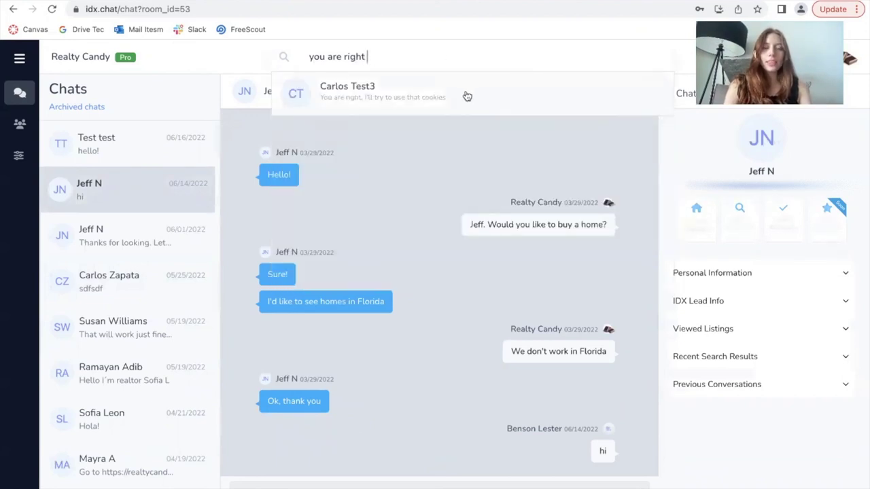
left_click(462, 93)
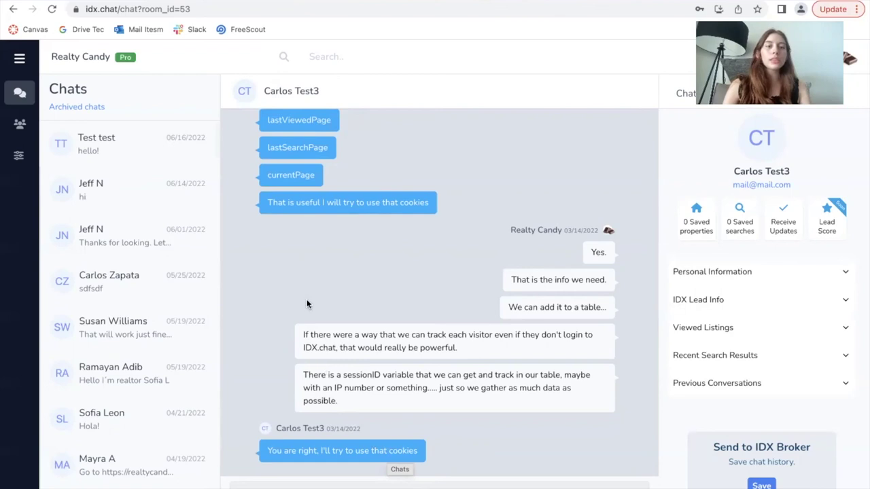
left_click(102, 144)
- Activate the message search box and scroll down through the chat list
left_click(374, 57)
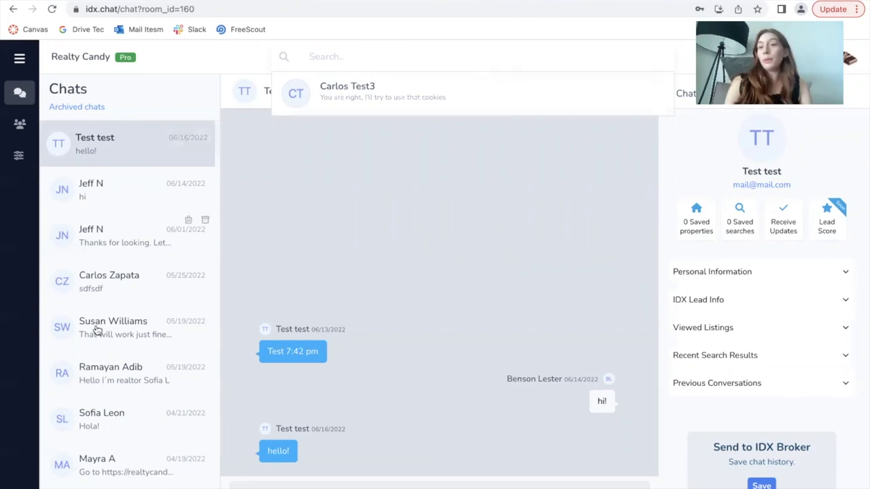
scroll(139, 348, "down", 10)
scroll(139, 348, "down", 10)
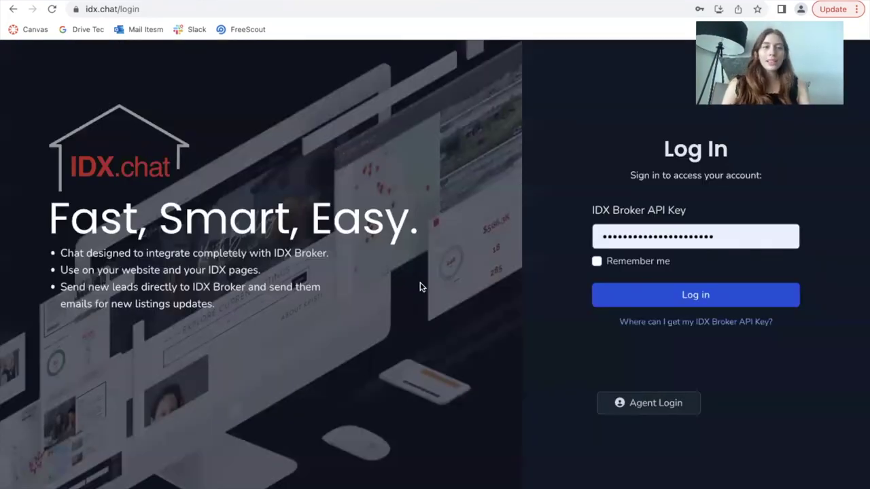